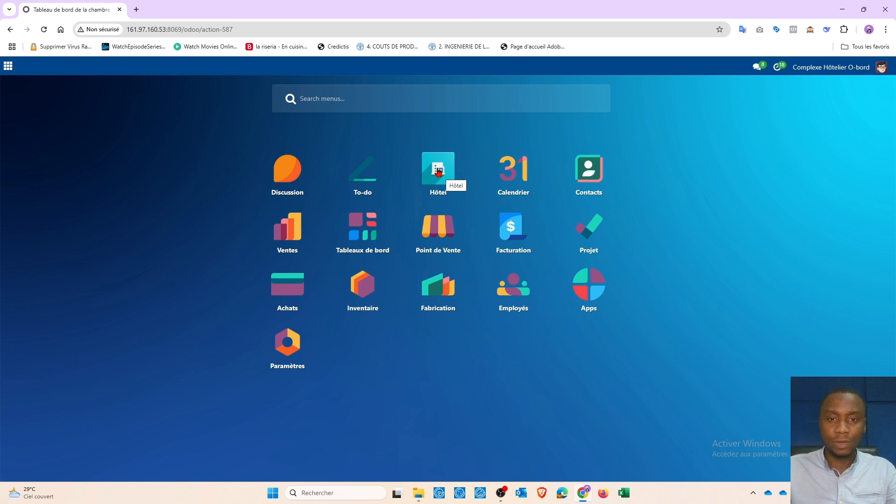
- Open the Hôtel module and examine the reserved and free rooms on the room dashboard
{"action": "left_click", "coordinate": [439, 172]}
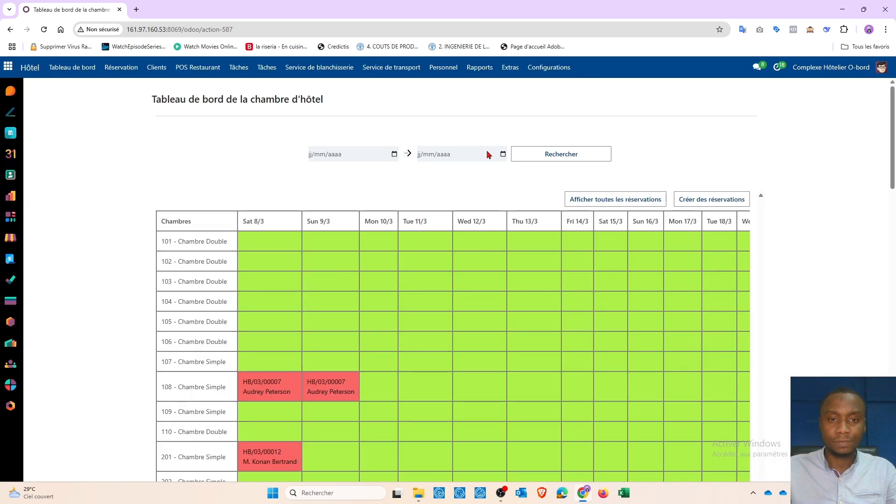
{"action": "scroll", "coordinate": [496, 169], "scroll_direction": "down", "scroll_amount": 1}
{"action": "scroll", "coordinate": [499, 170], "scroll_direction": "up", "scroll_amount": 1}
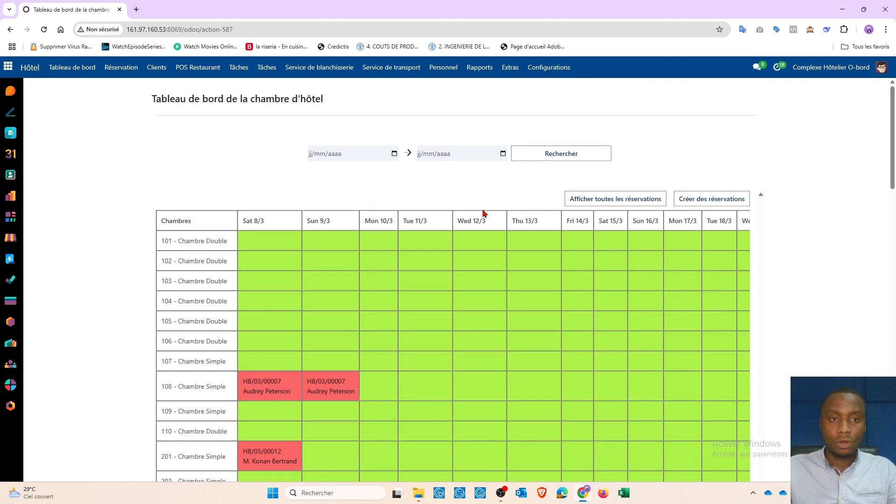
{"action": "left_click", "coordinate": [85, 80]}
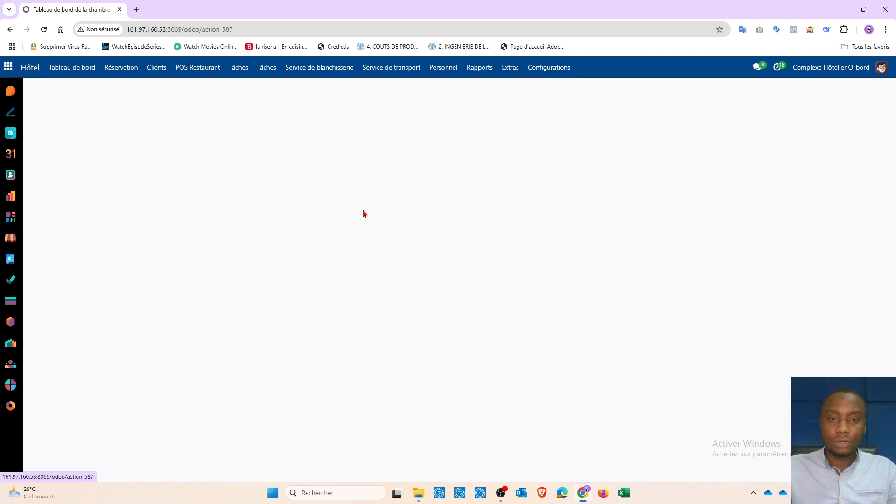
{"action": "scroll", "coordinate": [364, 213], "scroll_direction": "down", "scroll_amount": 3}
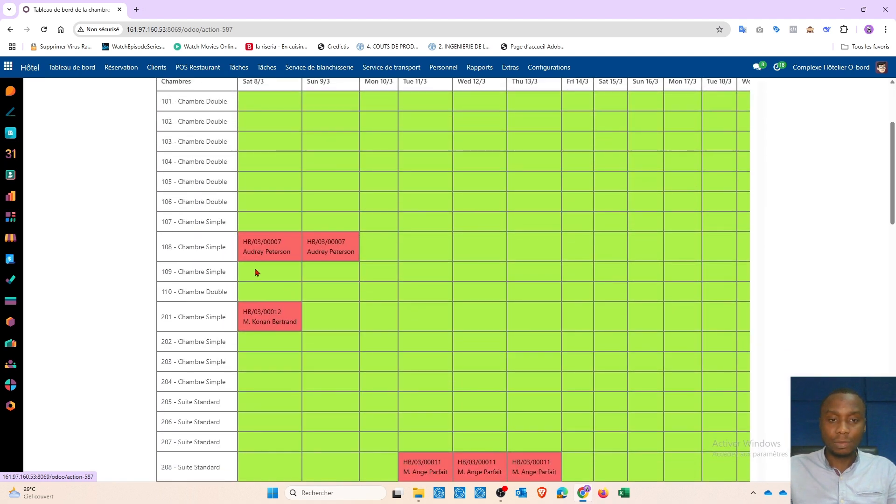
{"action": "scroll", "coordinate": [426, 380], "scroll_direction": "down", "scroll_amount": 1}
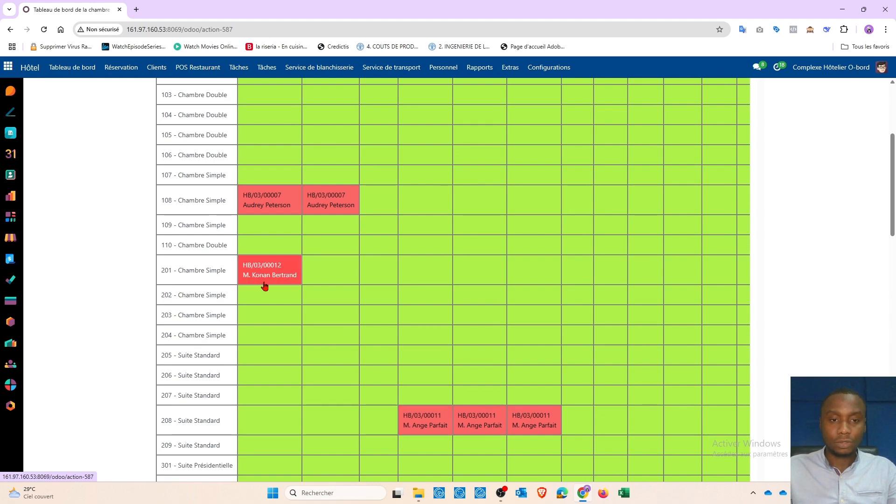
{"action": "scroll", "coordinate": [263, 288], "scroll_direction": "up", "scroll_amount": 4}
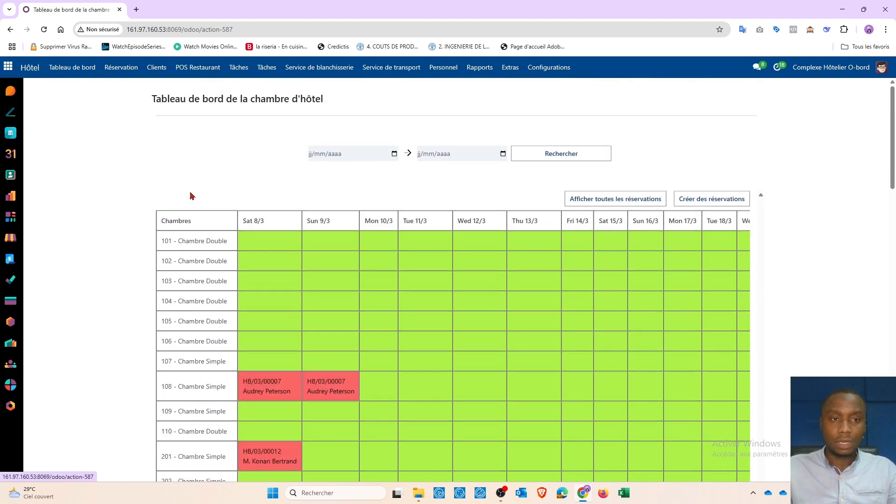
- Open the room reservations list and filter it to the Arrivée status
{"action": "left_click", "coordinate": [117, 69]}
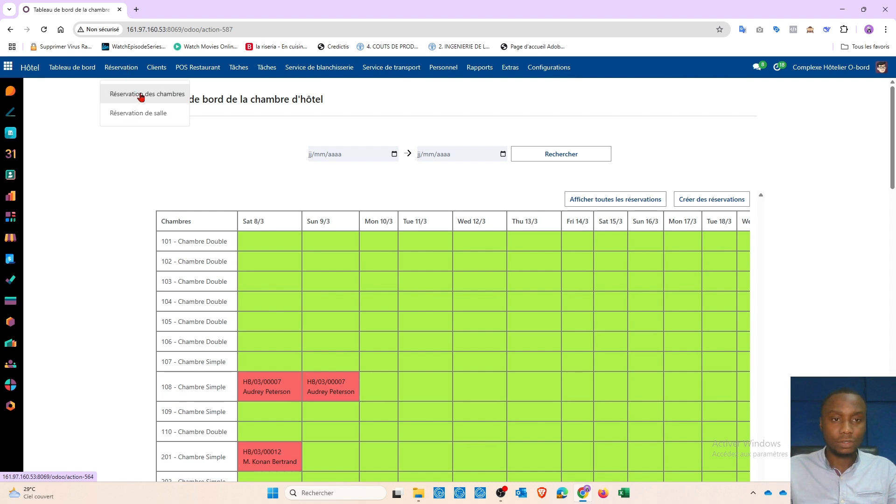
{"action": "left_click", "coordinate": [142, 95]}
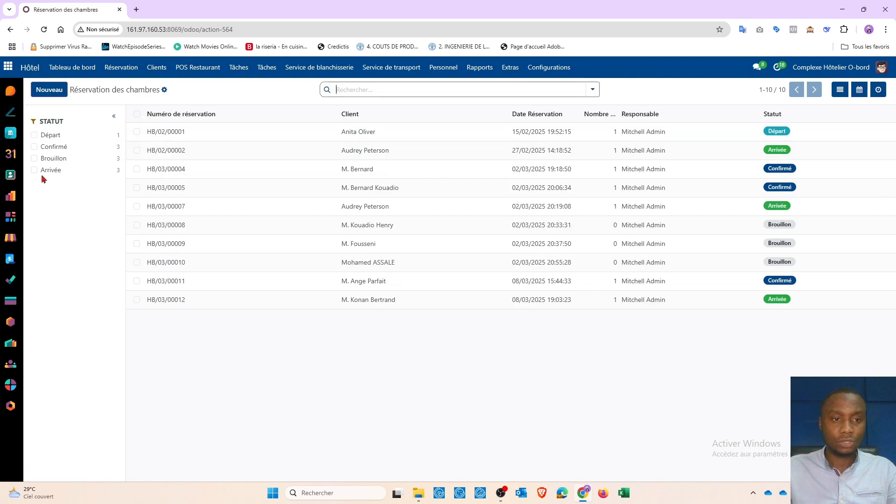
{"action": "left_click", "coordinate": [34, 170]}
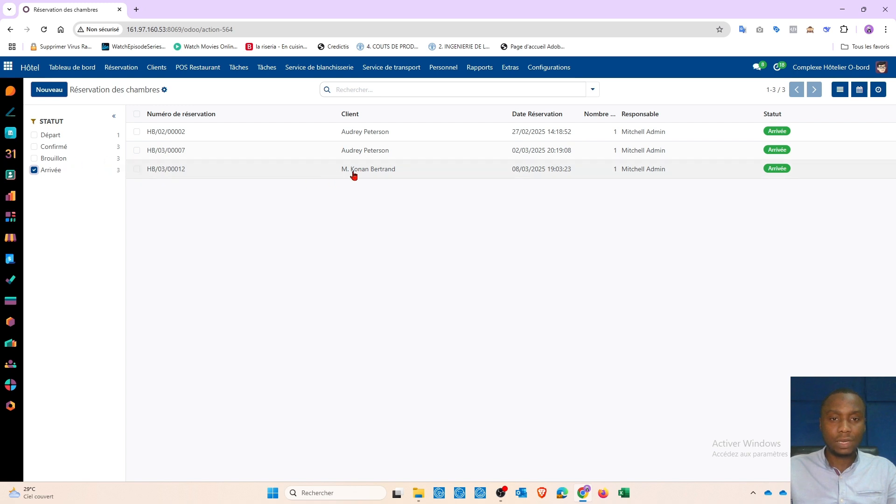
{"action": "left_click", "coordinate": [34, 171]}
{"action": "left_click", "coordinate": [34, 171]}
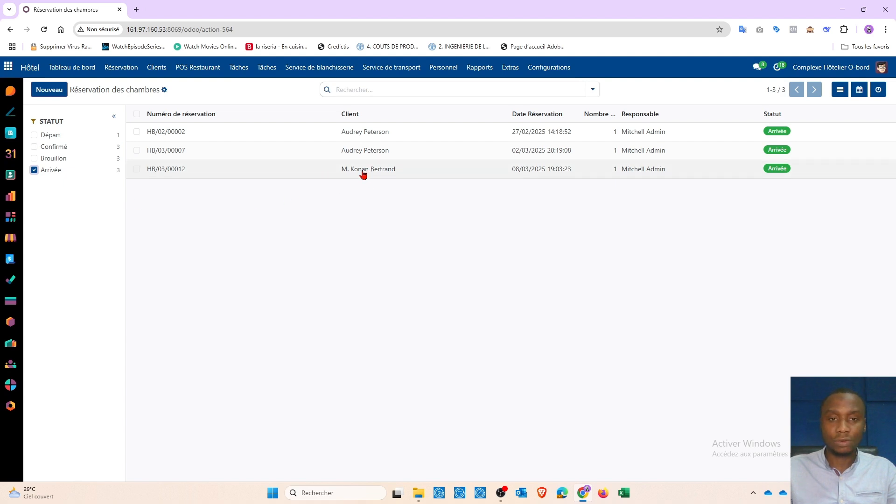
- Open the arrived reservation dated 08/03/2025 and review its room and charge details
{"action": "left_click", "coordinate": [363, 174]}
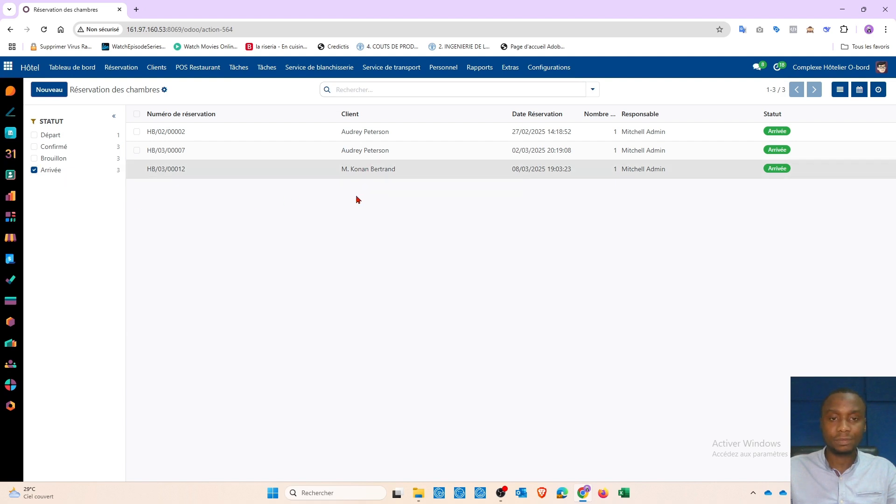
{"action": "scroll", "coordinate": [234, 243], "scroll_direction": "down", "scroll_amount": 4}
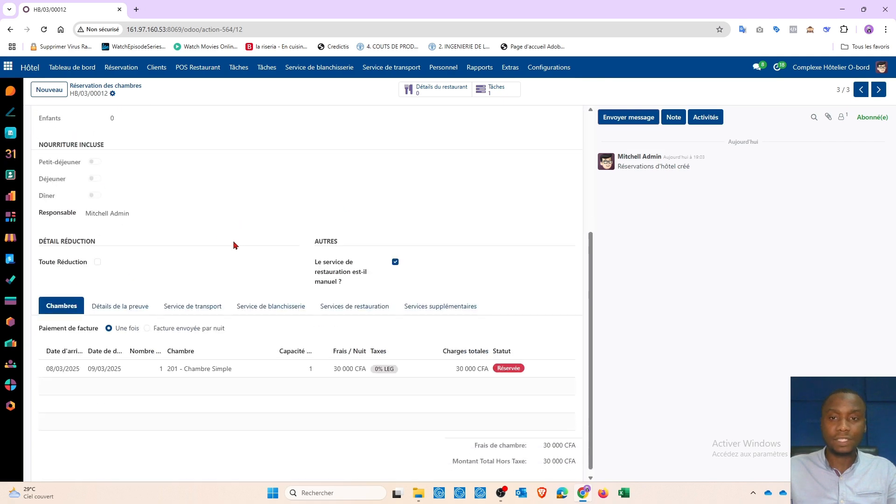
{"action": "scroll", "coordinate": [235, 240], "scroll_direction": "up", "scroll_amount": 4}
{"action": "scroll", "coordinate": [234, 224], "scroll_direction": "down", "scroll_amount": 4}
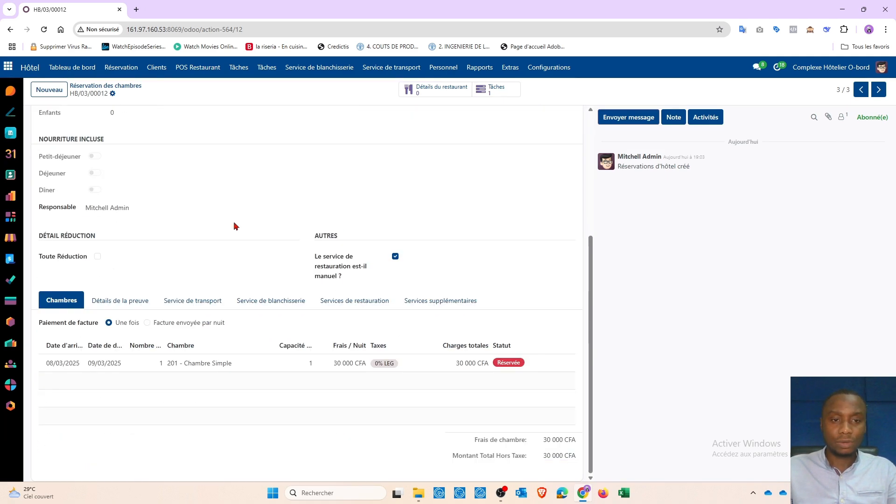
{"action": "scroll", "coordinate": [235, 224], "scroll_direction": "up", "scroll_amount": 4}
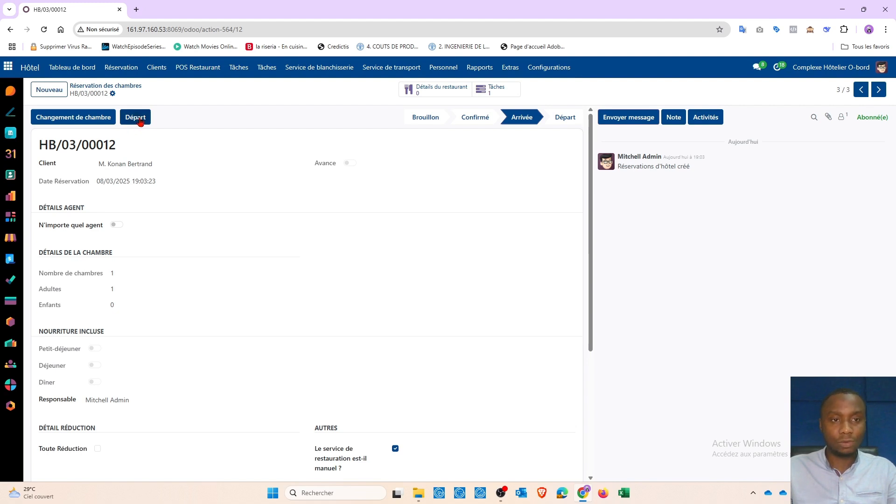
- Check the guest out of the reservation, review the invoice details and proceed to payment to generate the invoice
{"action": "left_click", "coordinate": [139, 121]}
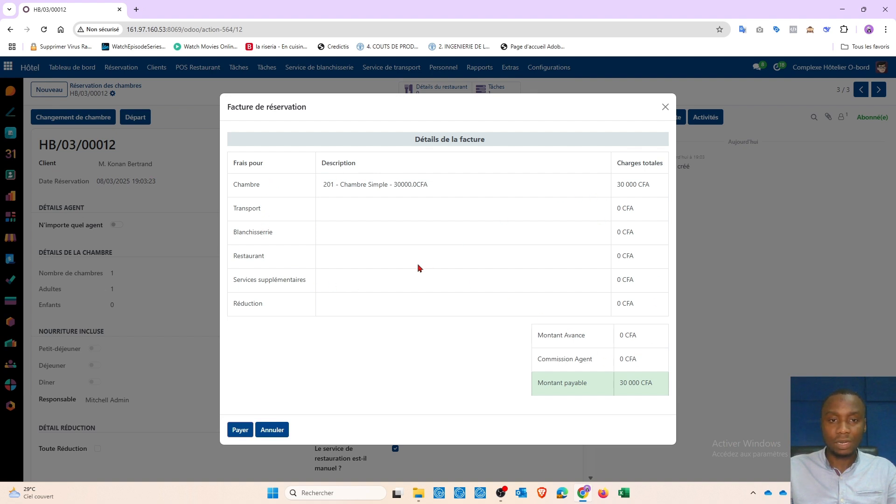
{"action": "left_click_drag", "start_coordinate": [229, 213], "coordinate": [304, 293]}
{"action": "left_click", "coordinate": [339, 278]}
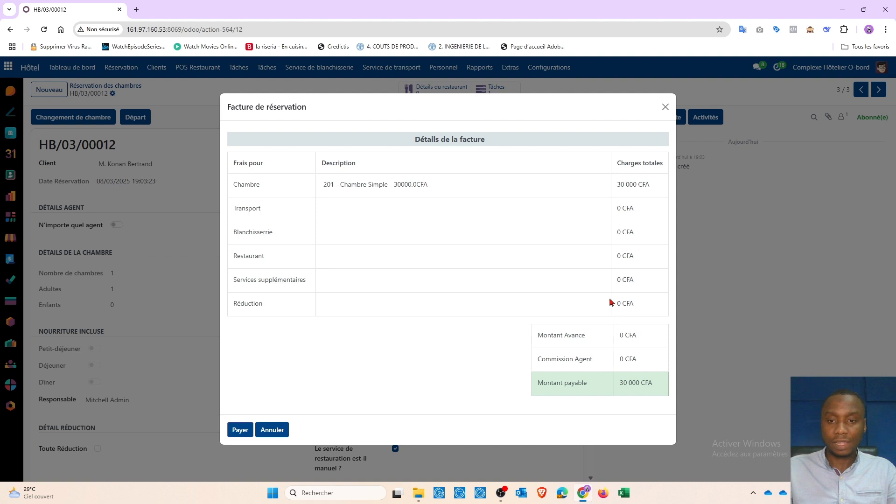
{"action": "left_click", "coordinate": [240, 432]}
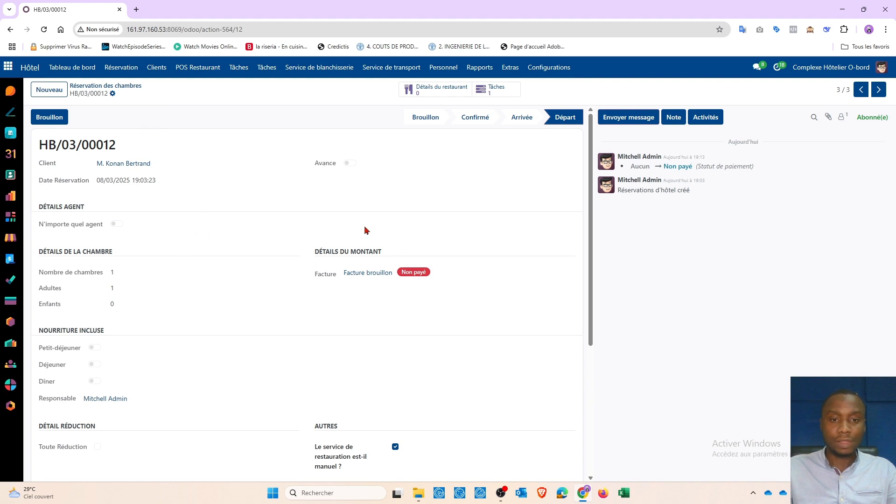
- Open the draft invoice linked to the reservation and confirm it
{"action": "left_click_drag", "start_coordinate": [319, 234], "coordinate": [443, 292]}
{"action": "left_click", "coordinate": [444, 292]}
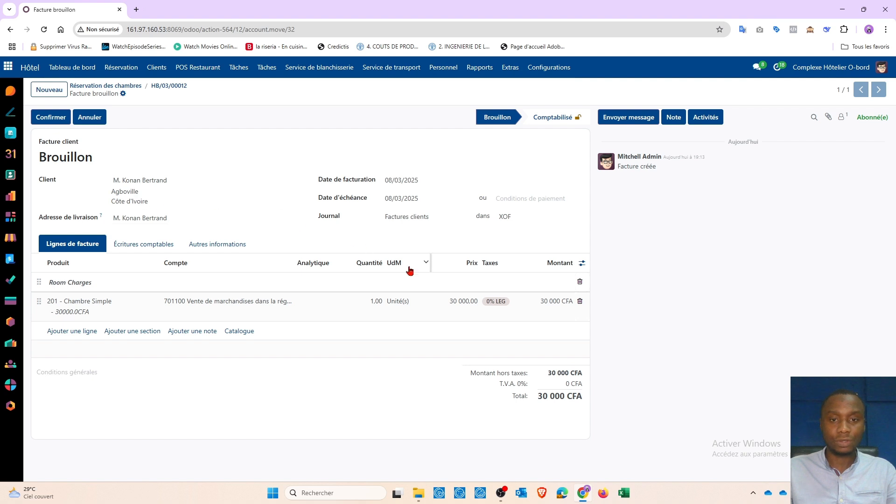
{"action": "left_click", "coordinate": [51, 117]}
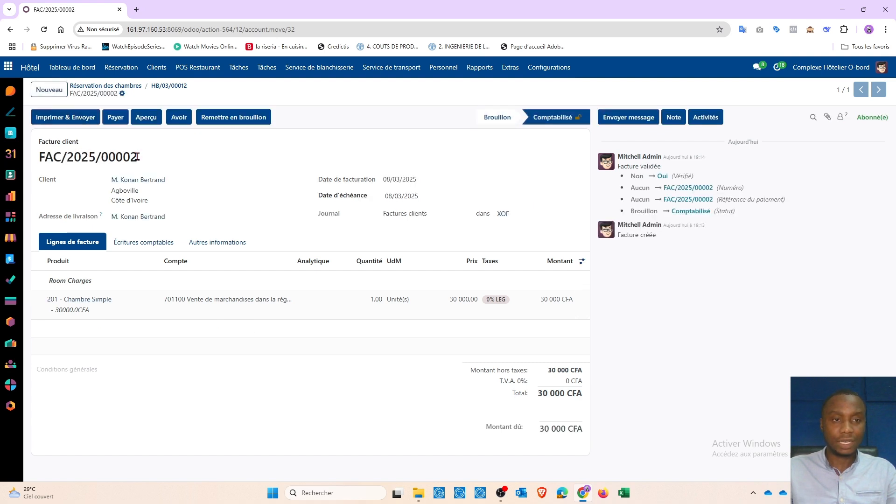
- Print the confirmed invoice with the Télécharger option and open the downloaded PDF
{"action": "left_click", "coordinate": [66, 121]}
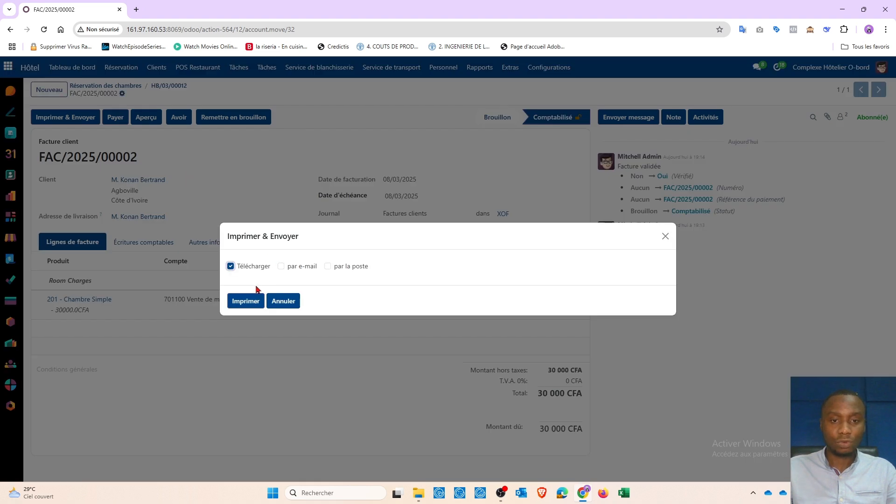
{"action": "left_click", "coordinate": [245, 302]}
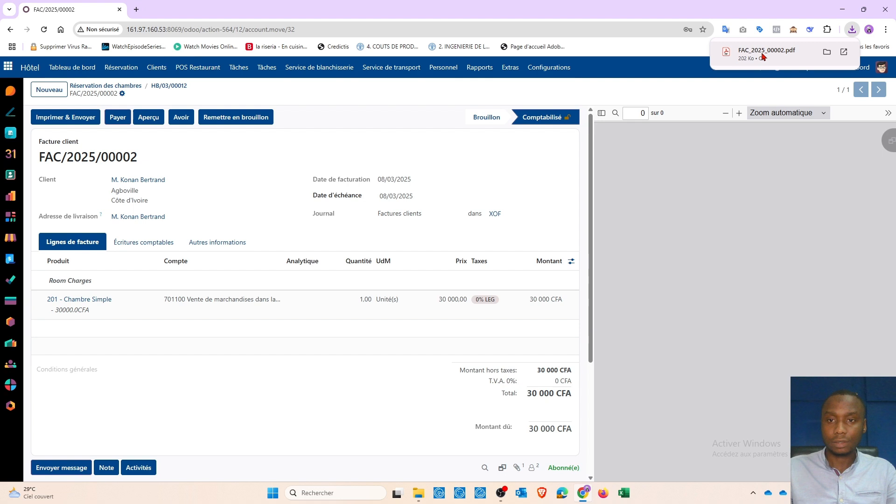
{"action": "left_click", "coordinate": [764, 55]}
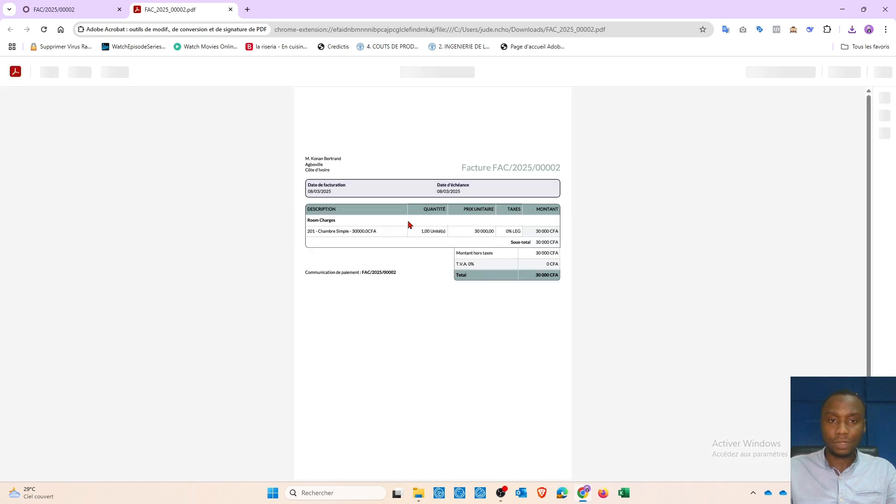
- Enlarge the invoice PDF, examine its room charges and total, and close the document
{"action": "key", "text": "ctrl+plus"}
{"action": "key", "text": "ctrl+plus"}
{"action": "key", "text": "ctrl+plus"}
{"action": "key", "text": "ctrl+plus"}
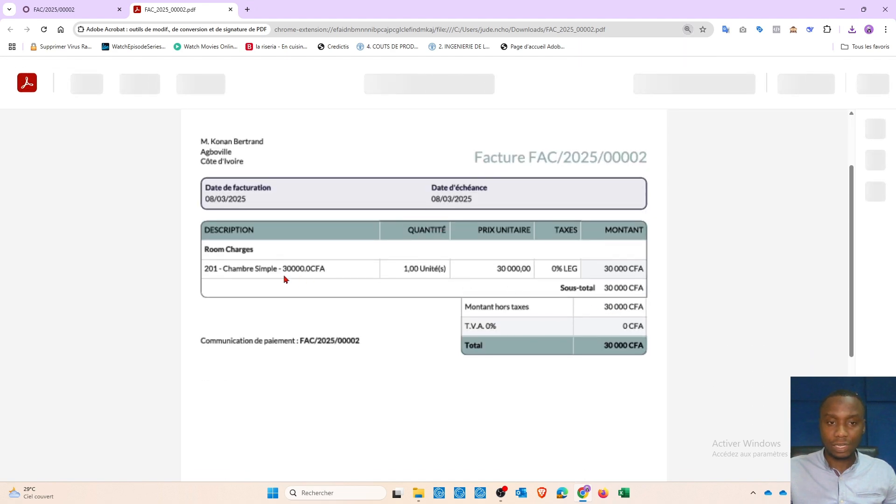
{"action": "scroll", "coordinate": [320, 267], "scroll_direction": "up", "scroll_amount": 2}
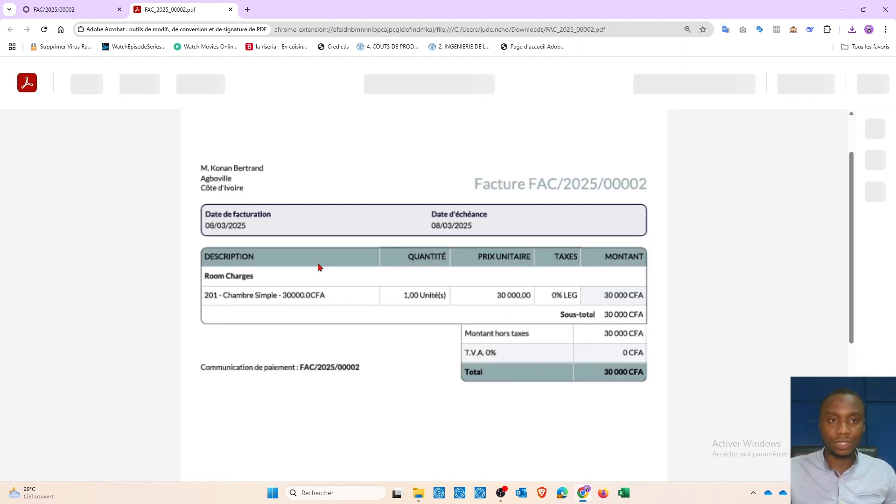
{"action": "left_click", "coordinate": [230, 10]}
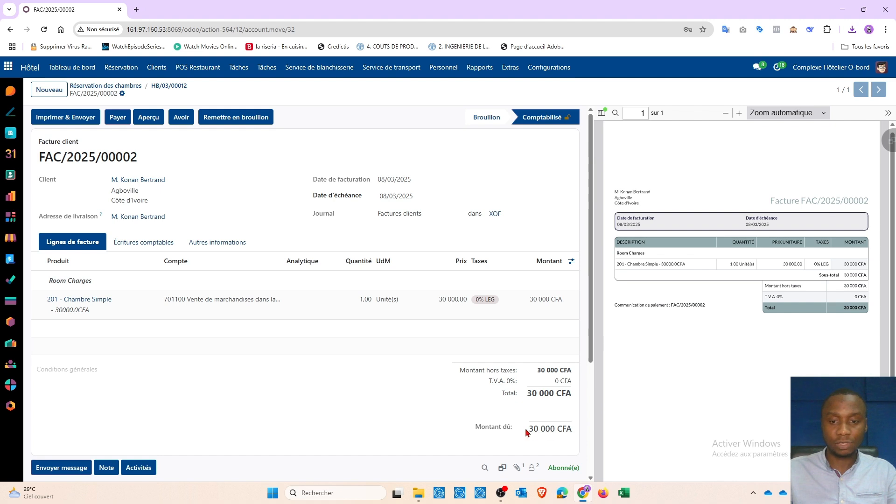
- Start registering a payment for the invoice's amount due, using Espèces as the payment journal
{"action": "left_click_drag", "start_coordinate": [526, 430], "coordinate": [575, 433]}
{"action": "left_click", "coordinate": [430, 411]}
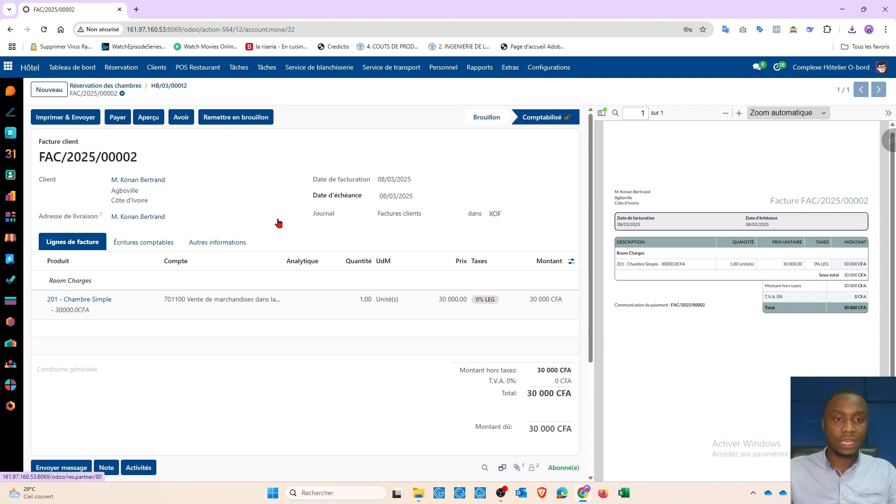
{"action": "left_click", "coordinate": [118, 121]}
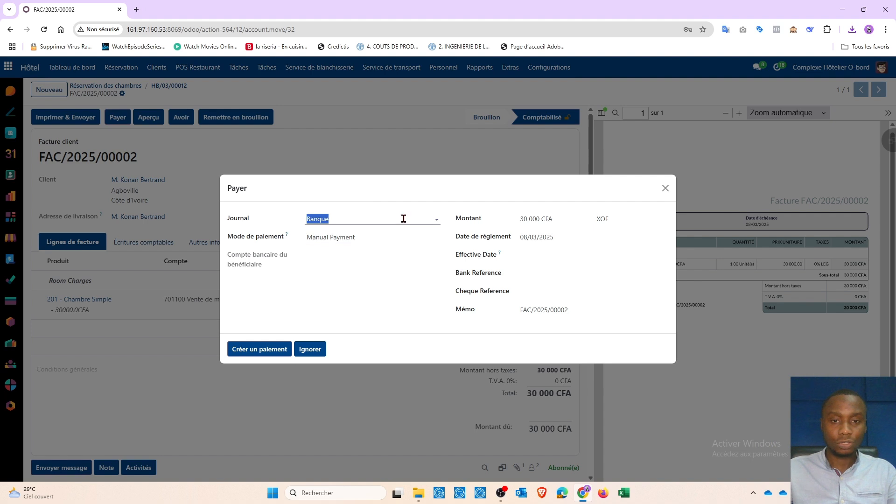
{"action": "left_click", "coordinate": [399, 220]}
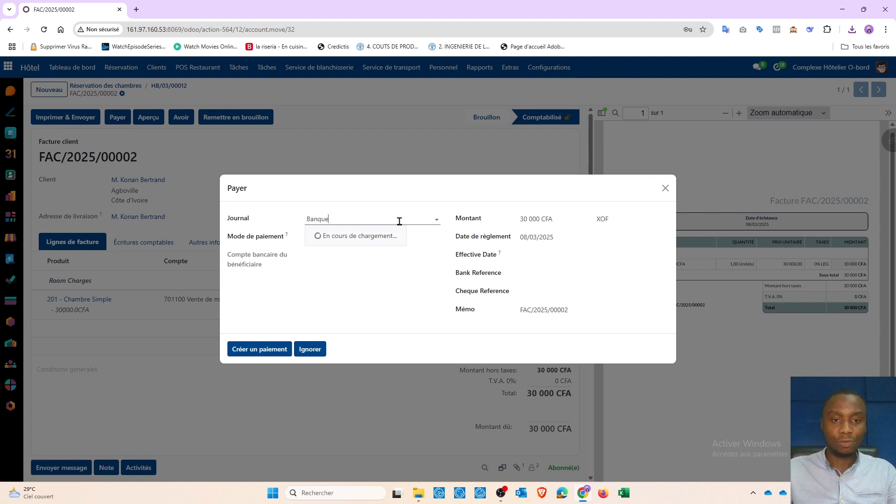
{"action": "left_click", "coordinate": [356, 248]}
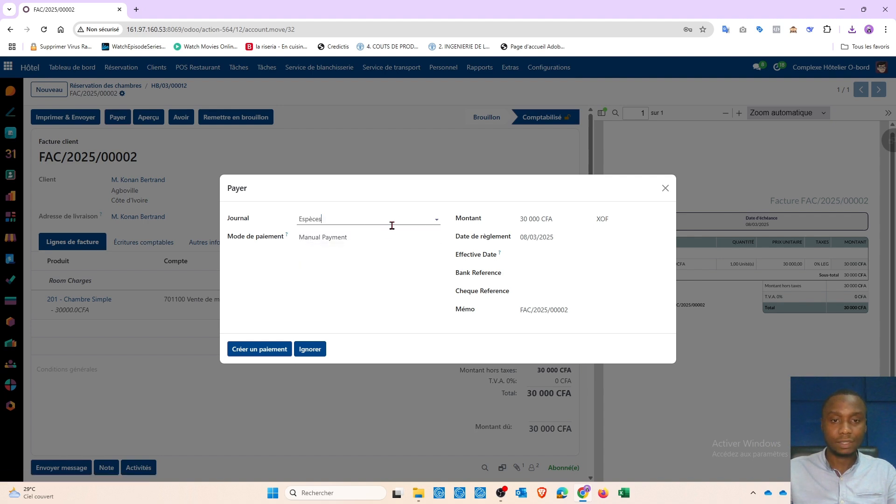
- Set the payment amount to 30000 CFA and the effective date to 08/03/2025, leave the bank and cheque references empty, and create the payment
{"action": "left_click", "coordinate": [550, 217]}
{"action": "type", "text": "30000"}
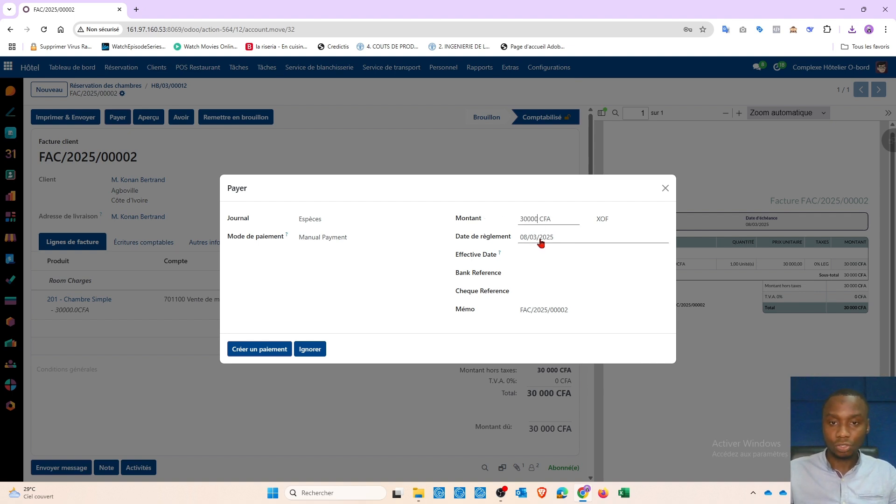
{"action": "left_click", "coordinate": [532, 256]}
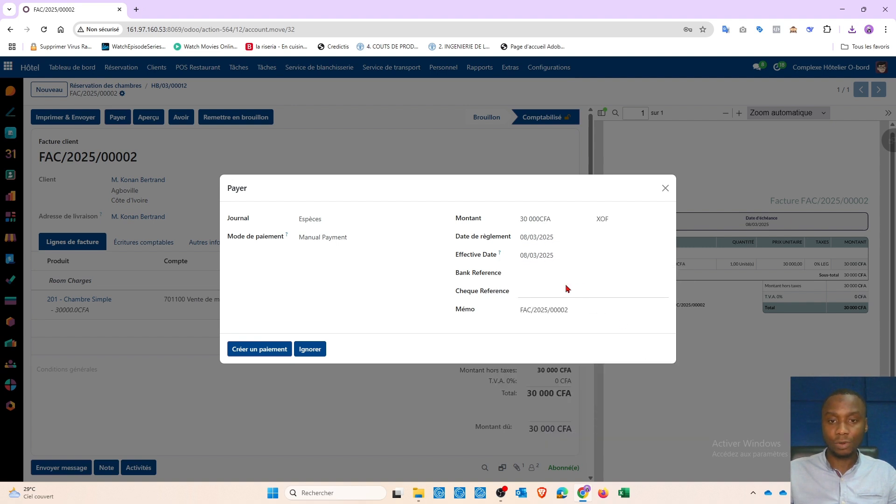
{"action": "left_click", "coordinate": [532, 271]}
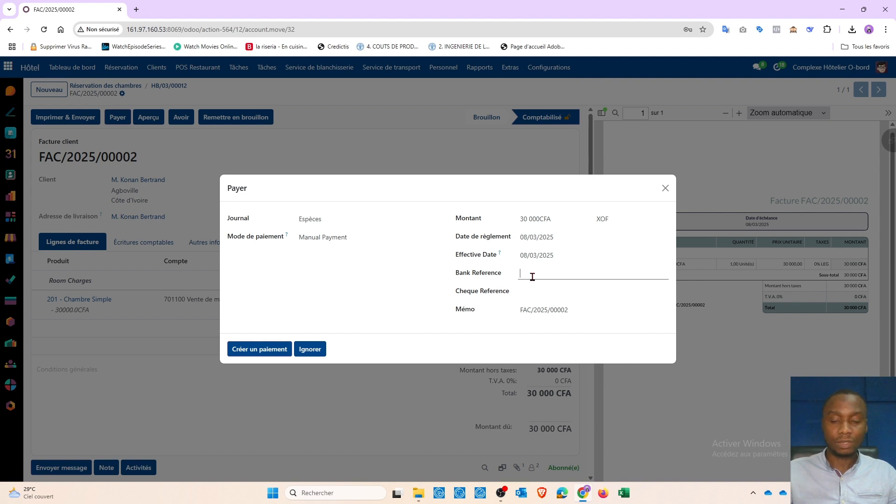
{"action": "left_click", "coordinate": [536, 291]}
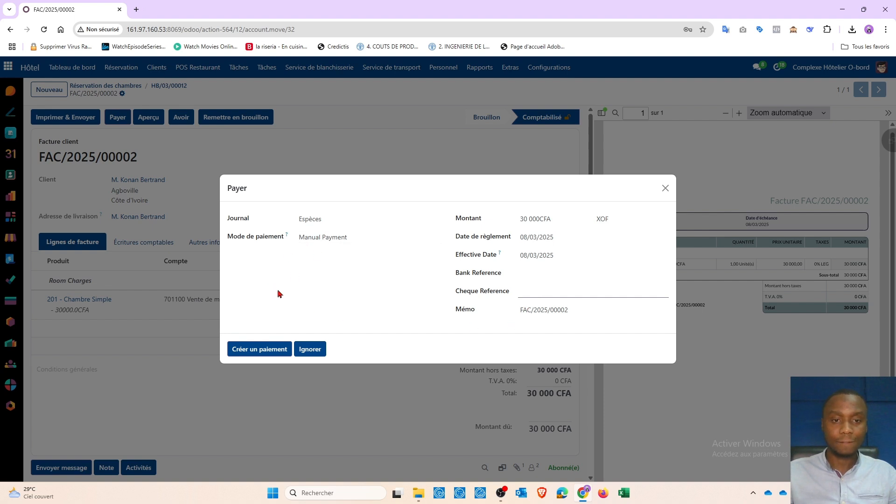
{"action": "left_click", "coordinate": [256, 352]}
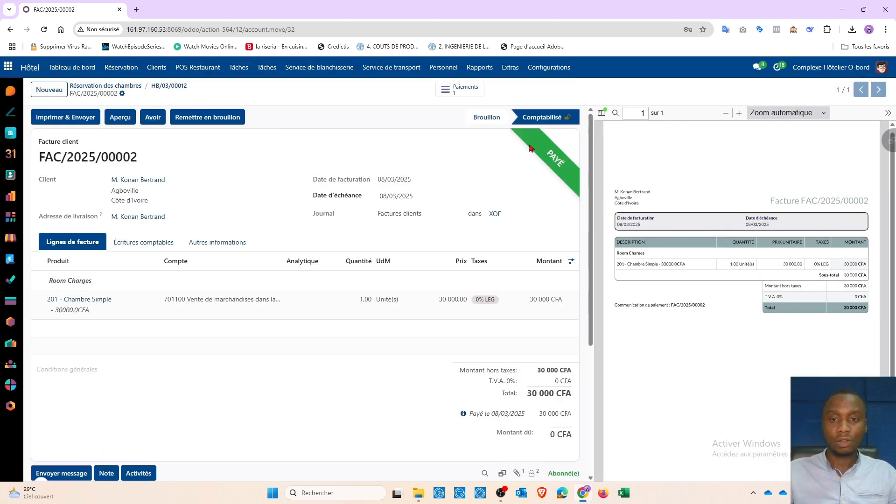
{"action": "left_click_drag", "start_coordinate": [469, 414], "coordinate": [476, 414]}
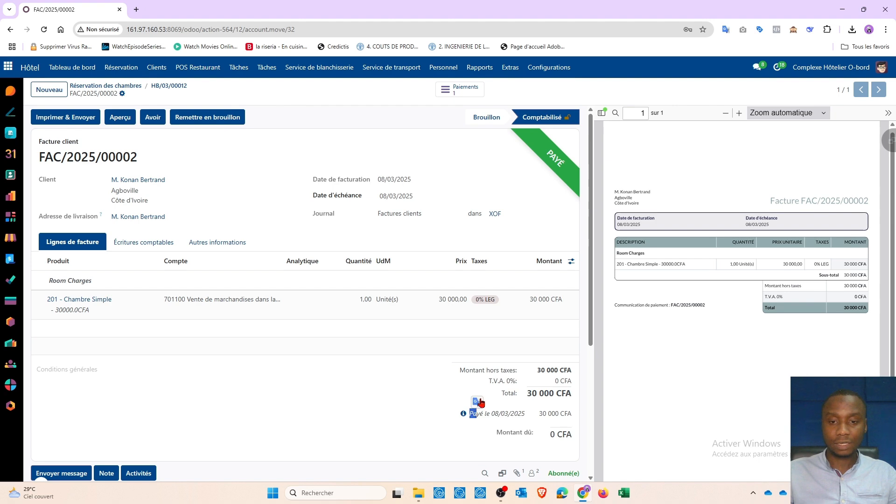
- Examine the invoice's payment line, amount due and history, and return to the linked room reservation to check its status and invoice
{"action": "scroll", "coordinate": [590, 345], "scroll_direction": "down", "scroll_amount": 3}
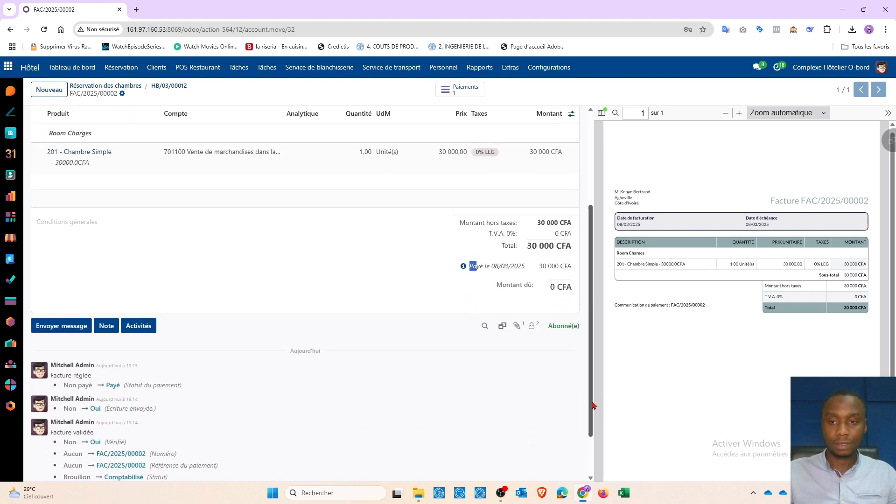
{"action": "left_click", "coordinate": [888, 113]}
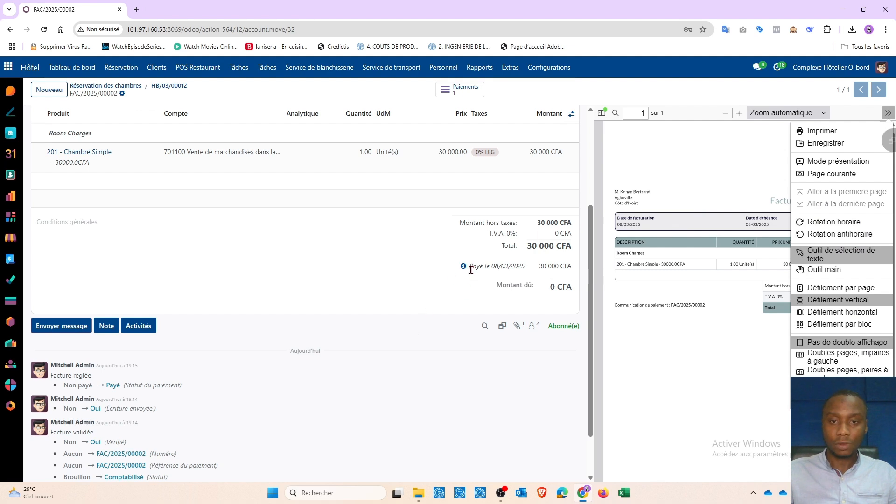
{"action": "left_click_drag", "start_coordinate": [469, 266], "coordinate": [578, 291]}
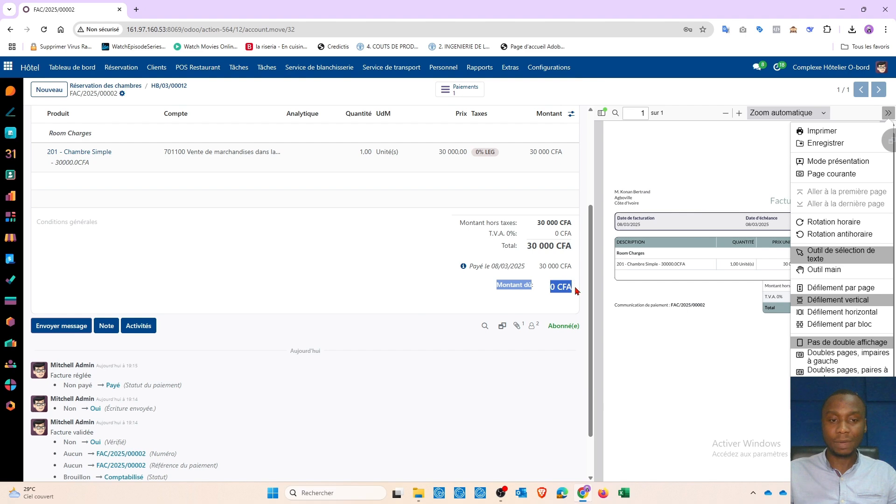
{"action": "left_click", "coordinate": [380, 306]}
{"action": "scroll", "coordinate": [369, 304], "scroll_direction": "up", "scroll_amount": 5}
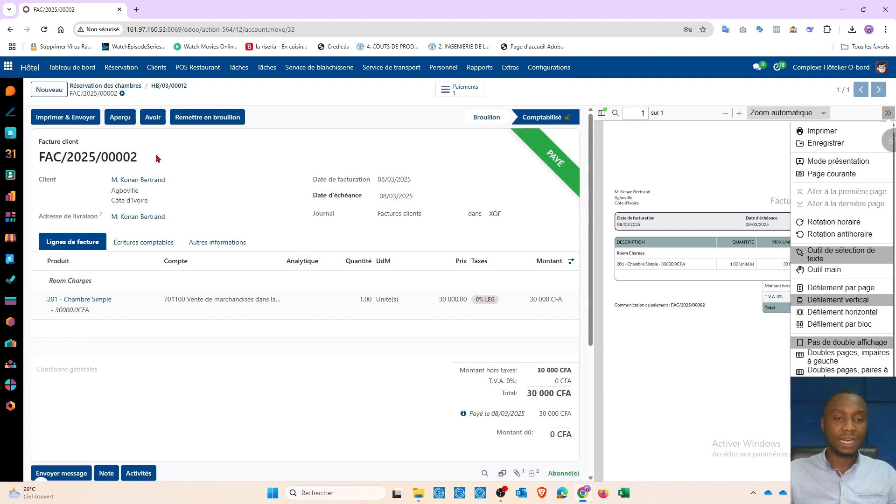
{"action": "left_click", "coordinate": [173, 86]}
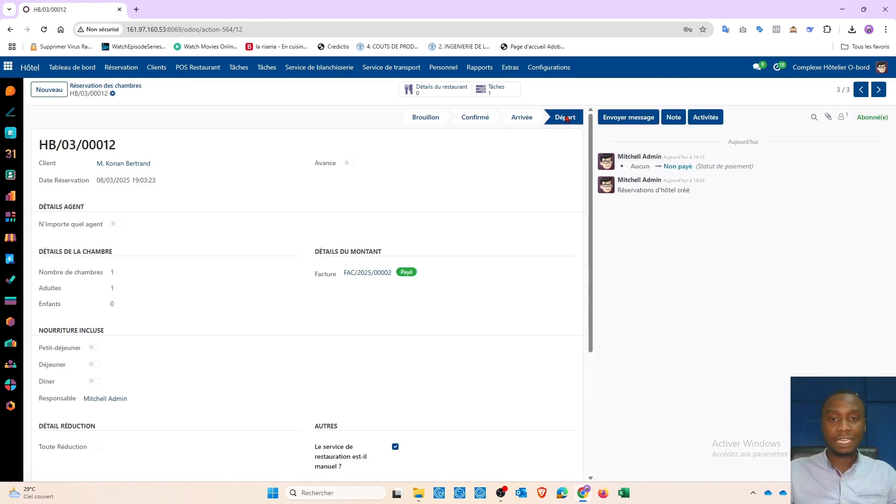
{"action": "left_click_drag", "start_coordinate": [117, 147], "coordinate": [38, 146]}
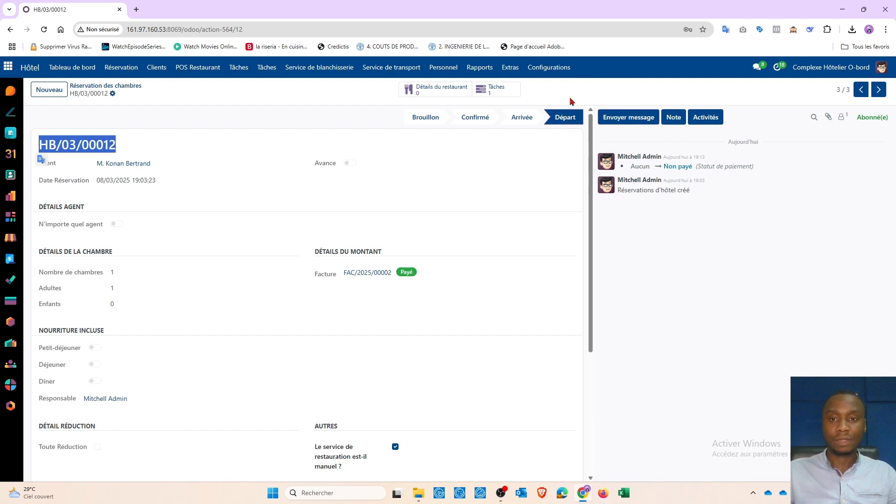
- List the room reservations, filter them by Arrivée, and switch the filter to show only Départ reservations
{"action": "left_click", "coordinate": [125, 70]}
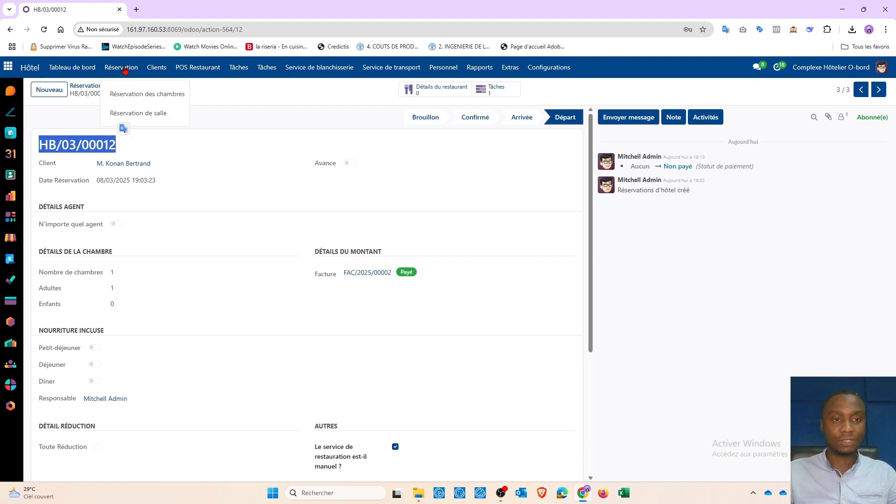
{"action": "left_click", "coordinate": [140, 94]}
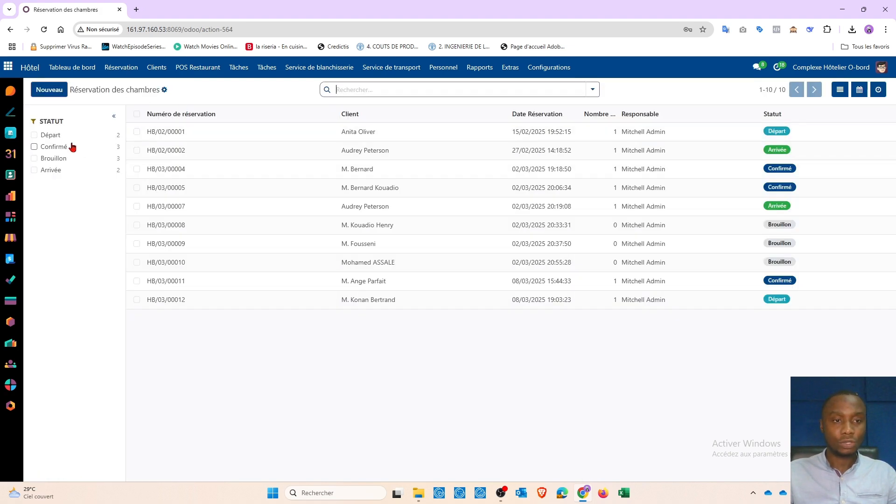
{"action": "left_click", "coordinate": [48, 172]}
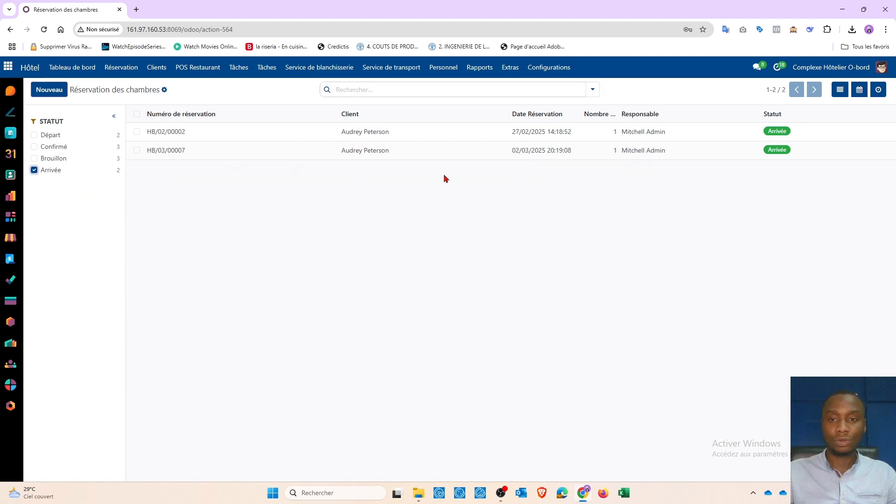
{"action": "left_click", "coordinate": [34, 135]}
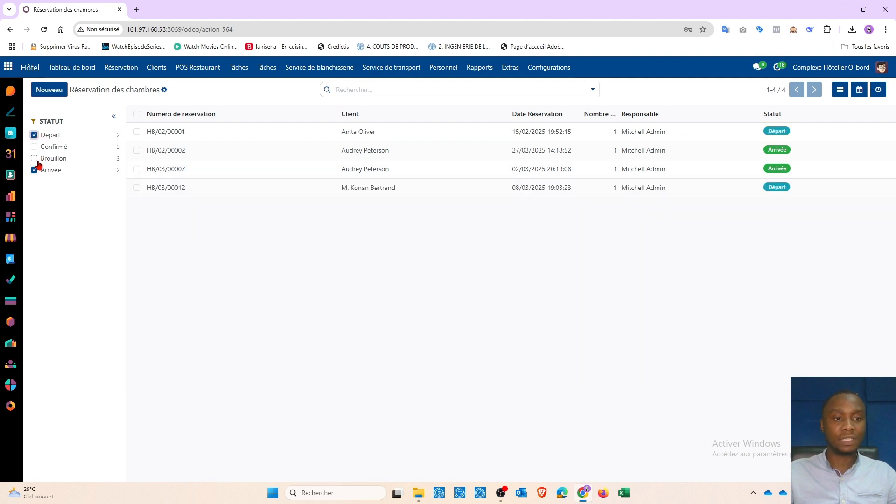
{"action": "left_click", "coordinate": [34, 170]}
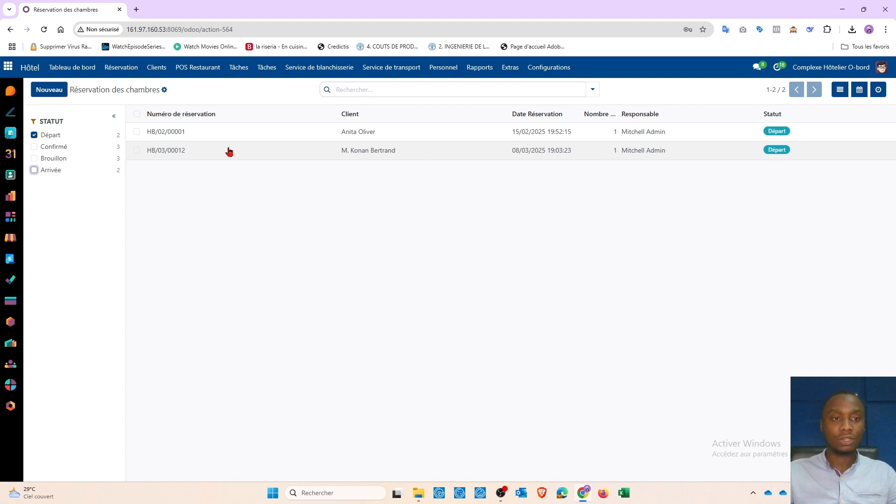
- Open the room dashboard and examine the availability of room 201 - Chambre Simple and the other rooms from Sat 8/3
{"action": "left_click", "coordinate": [69, 71]}
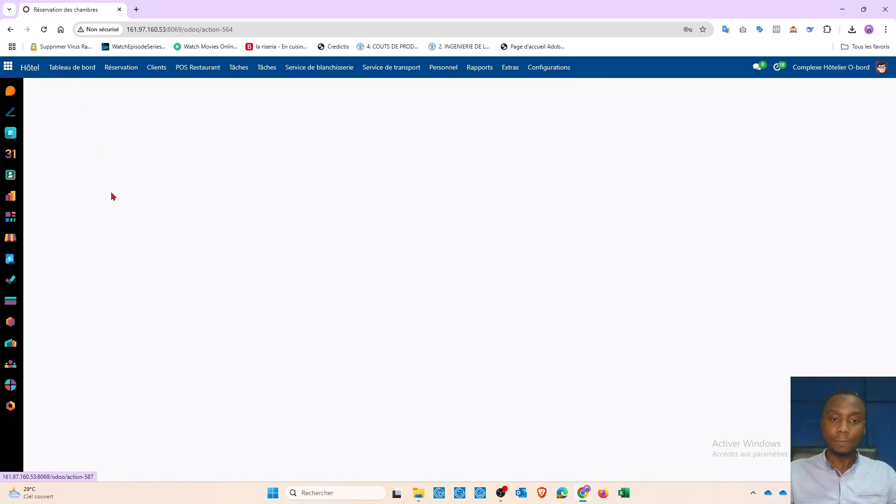
{"action": "scroll", "coordinate": [229, 373], "scroll_direction": "down", "scroll_amount": 1}
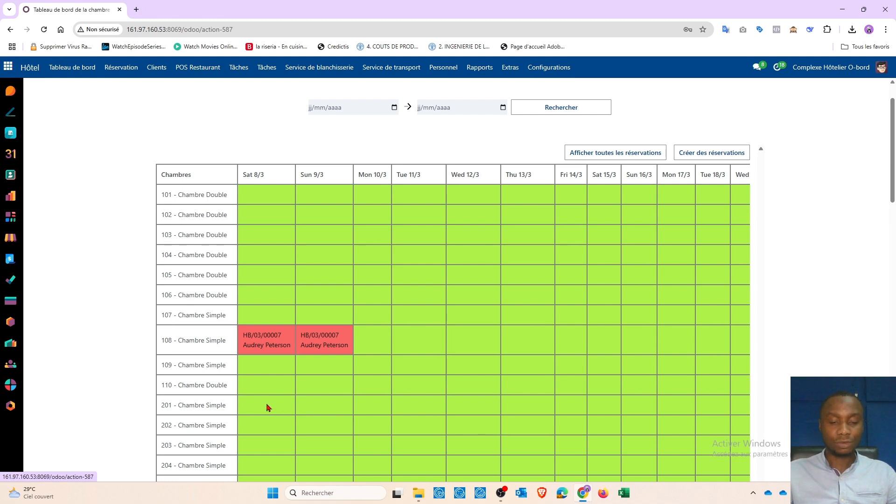
{"action": "scroll", "coordinate": [268, 407], "scroll_direction": "down", "scroll_amount": 1}
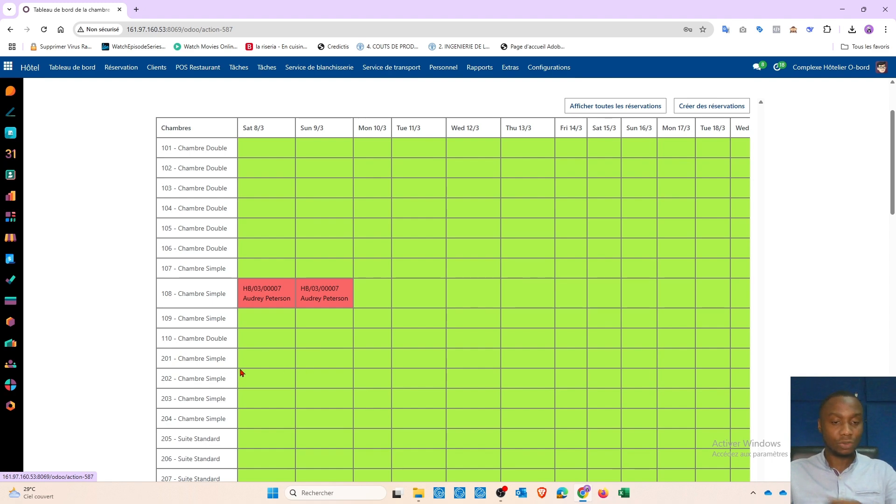
{"action": "scroll", "coordinate": [276, 355], "scroll_direction": "down", "scroll_amount": 1}
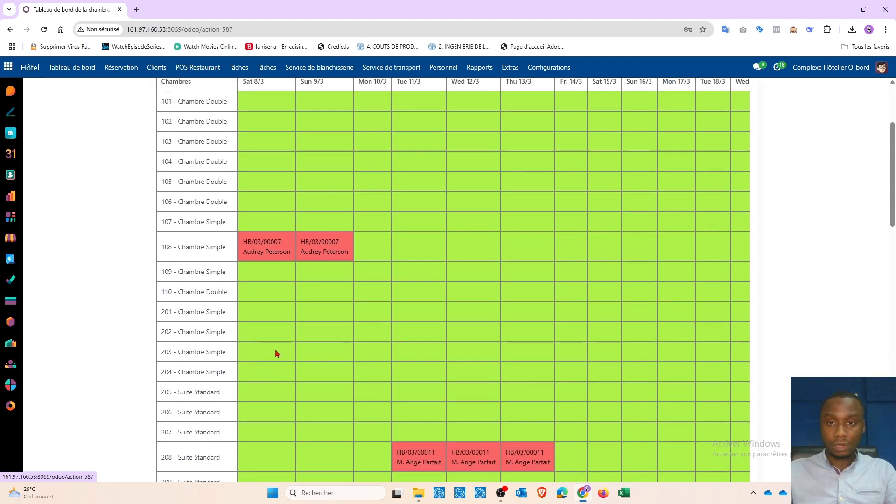
{"action": "scroll", "coordinate": [275, 353], "scroll_direction": "down", "scroll_amount": 1}
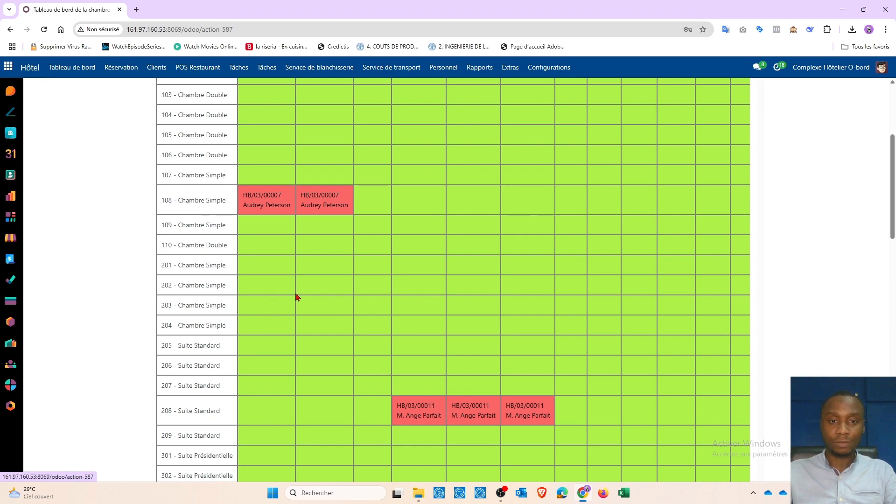
{"action": "scroll", "coordinate": [293, 298], "scroll_direction": "up", "scroll_amount": 4}
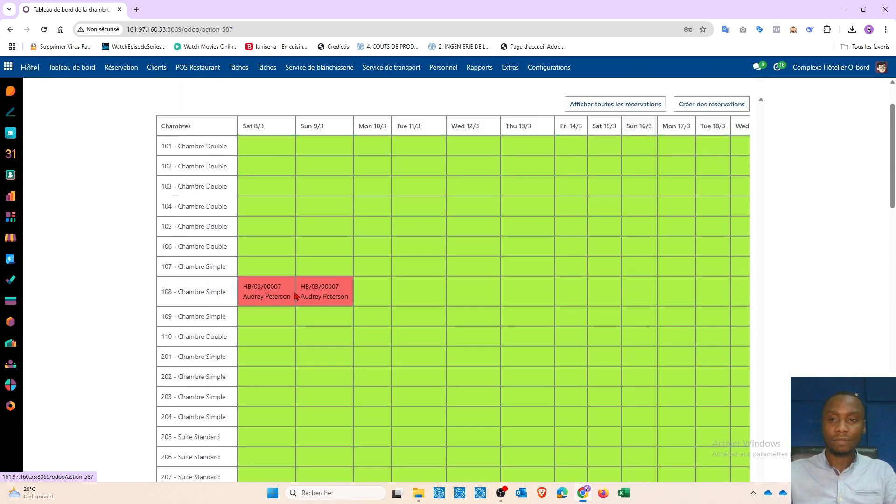